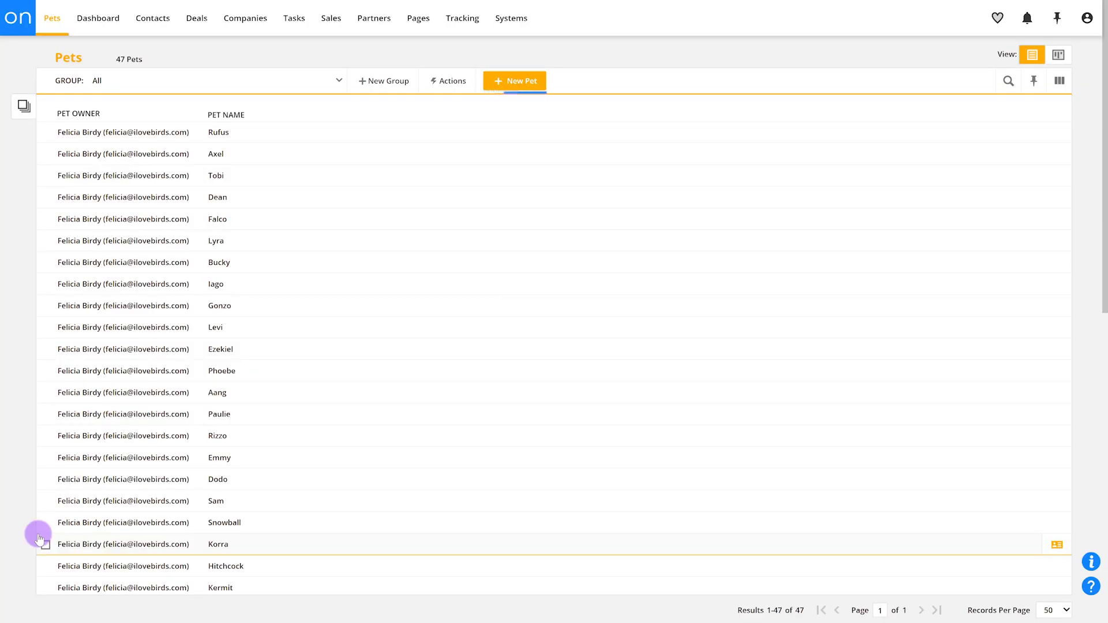
# Step: Create a new pet record and set its Pet Name to Fluffy
pyautogui.click(523, 86)
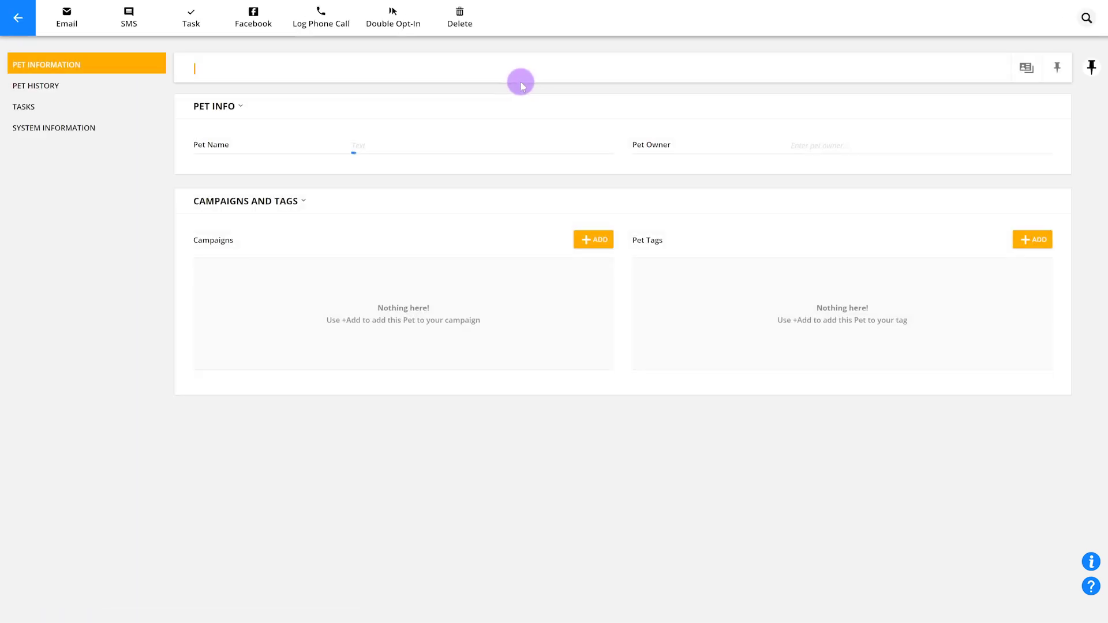
pyautogui.click(422, 152)
pyautogui.write('Fluffy')
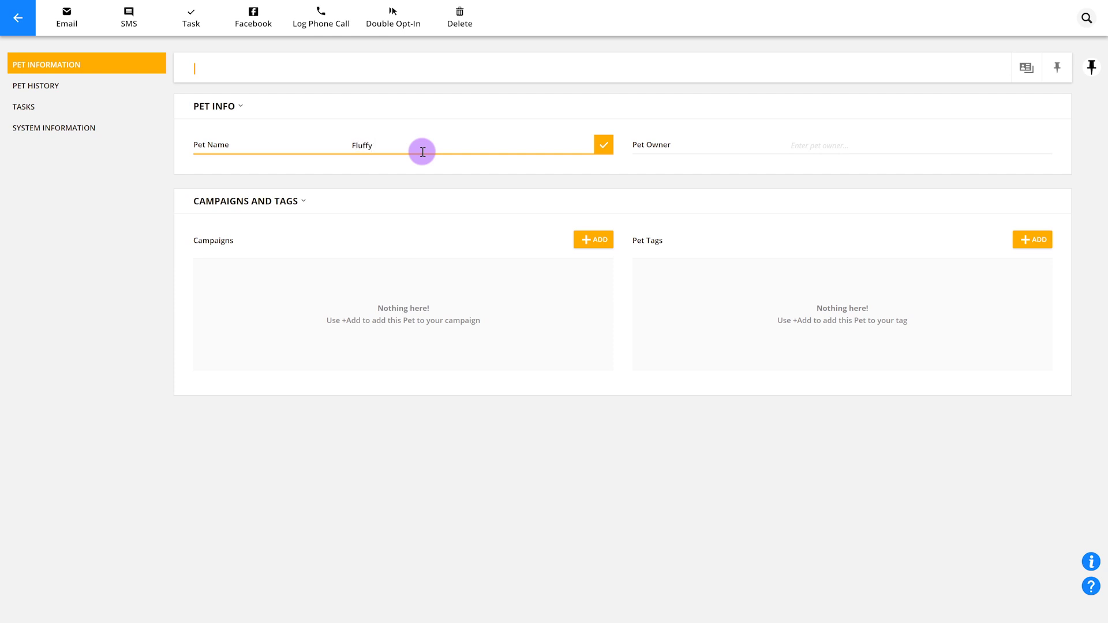
pyautogui.click(604, 145)
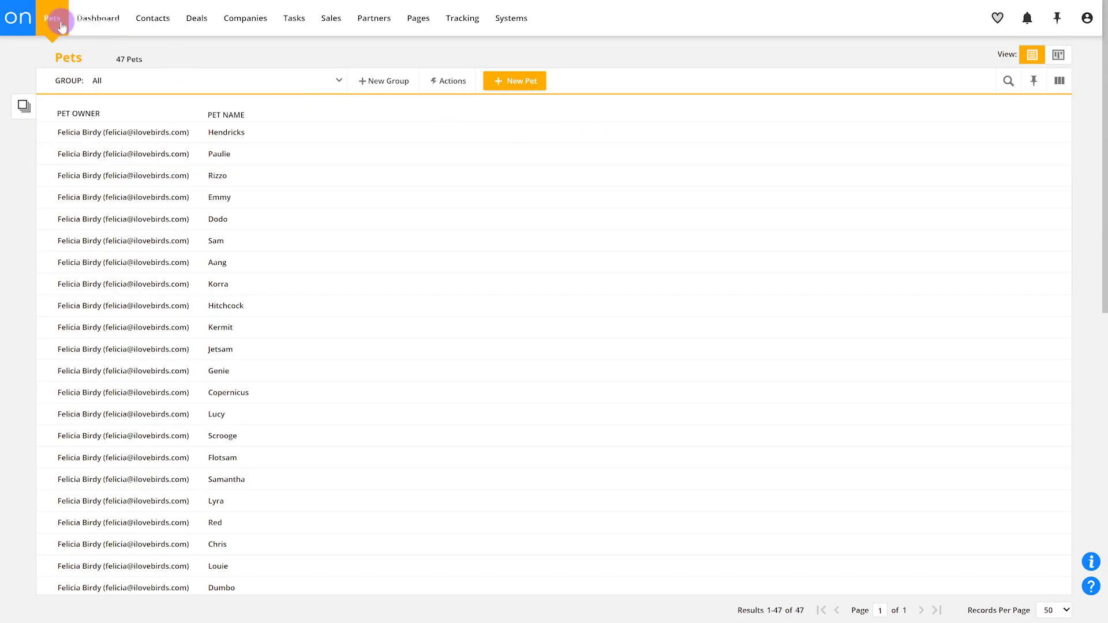
# Step: Open the field editor for pet fields from the pet settings
pyautogui.moveTo(52, 18)
pyautogui.click(80, 140)
pyautogui.click(116, 114)
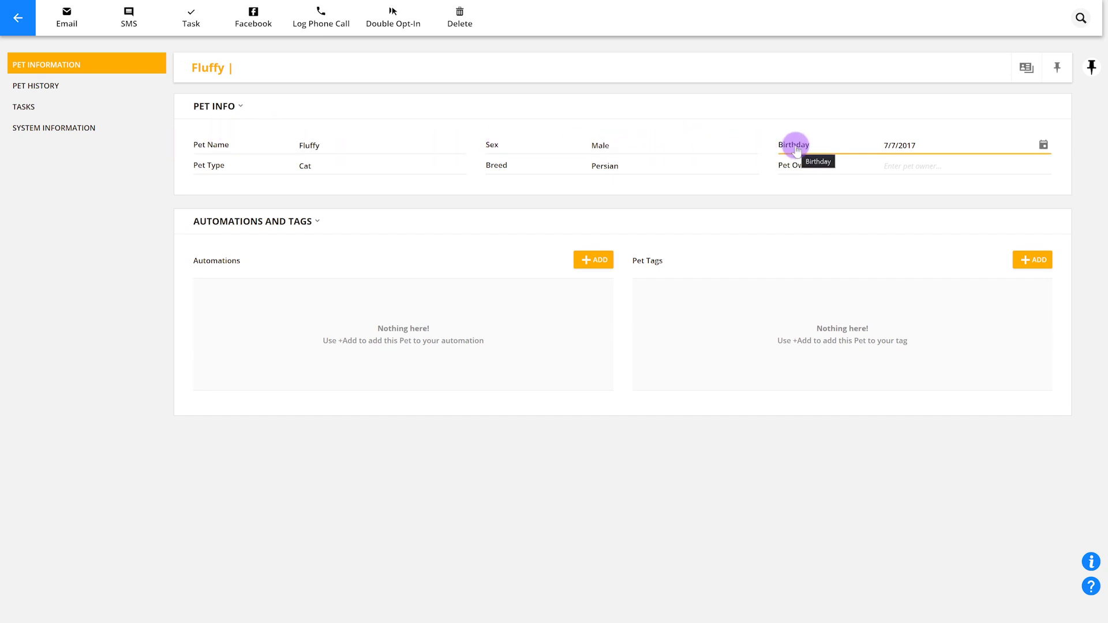
# Step: Search the Pet Owner field by the owner's name and link the matching contact
pyautogui.click(829, 166)
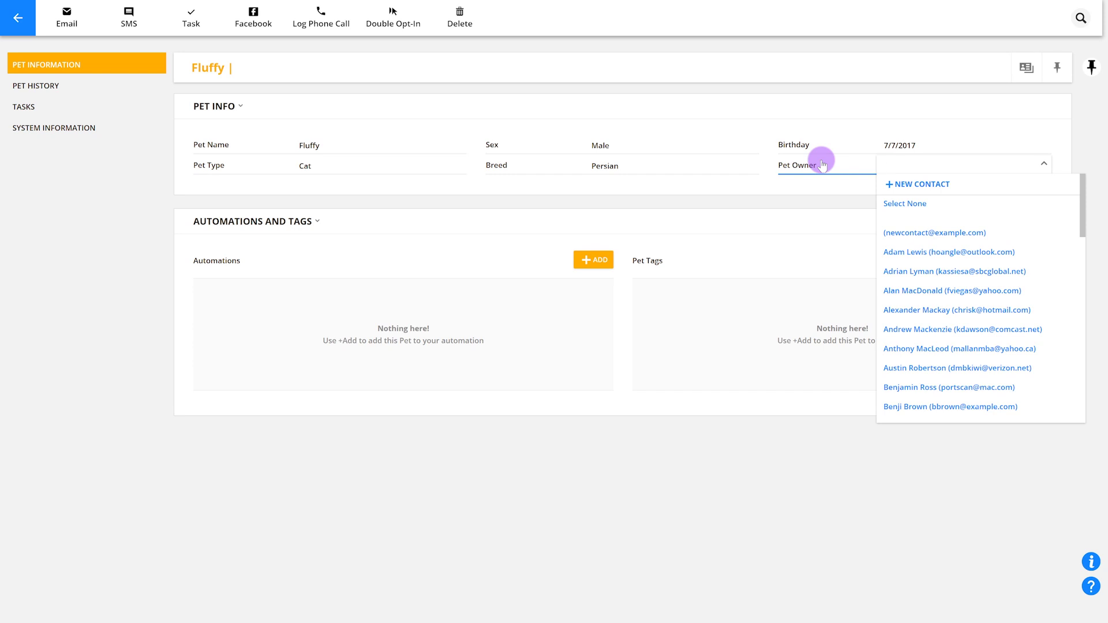
pyautogui.write('moir')
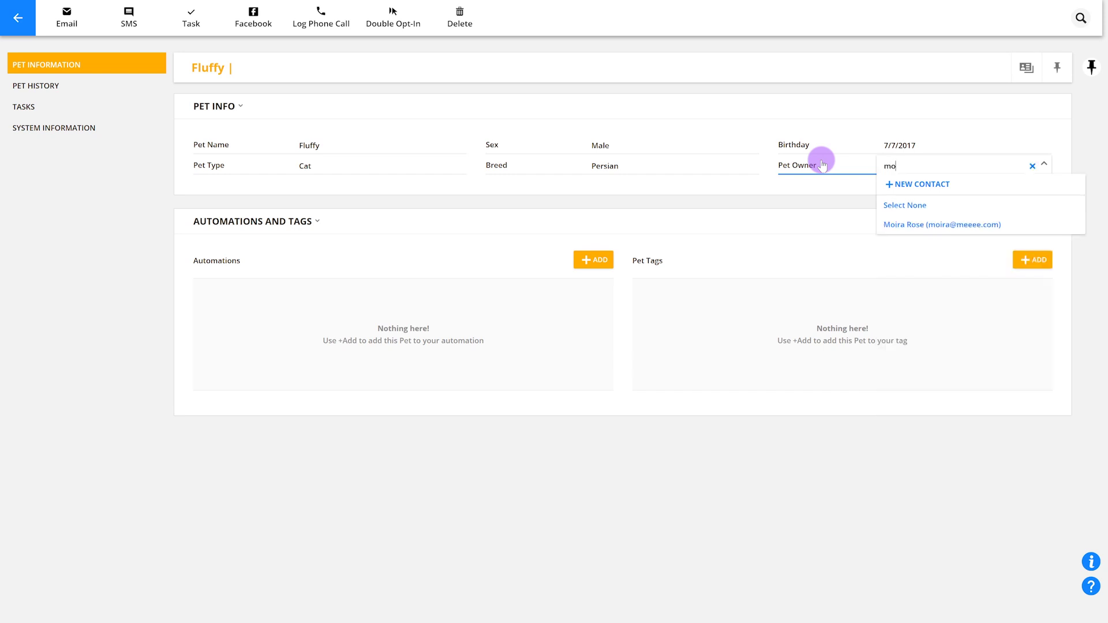
pyautogui.click(892, 227)
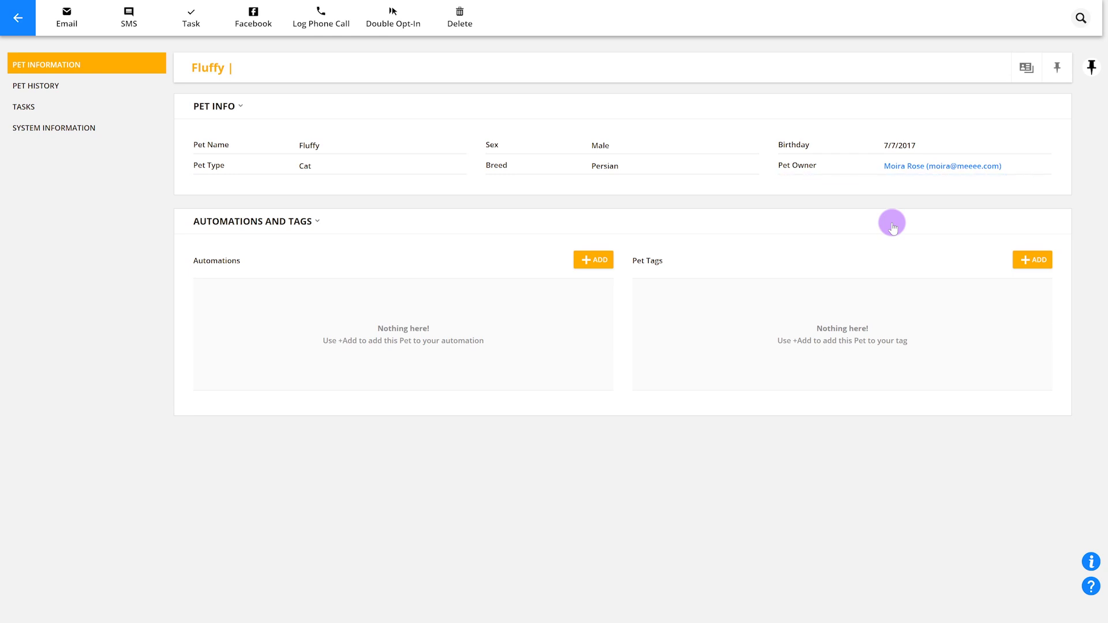
pyautogui.moveTo(972, 171)
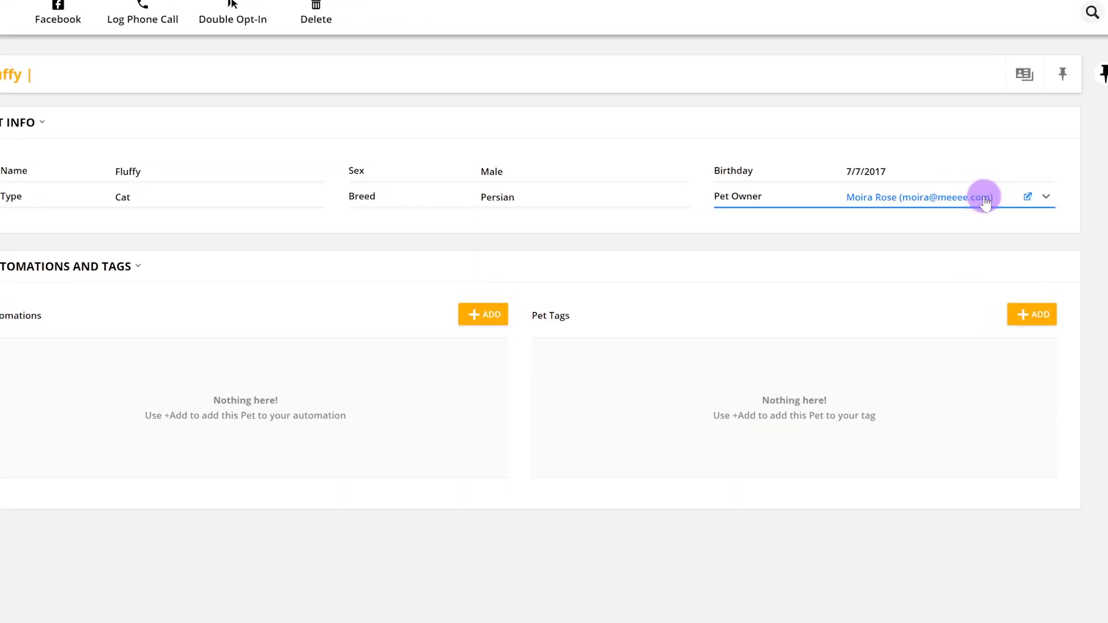
# Step: Open the linked owner's contact record and bring up the column editor for its Pets list
pyautogui.click(1028, 198)
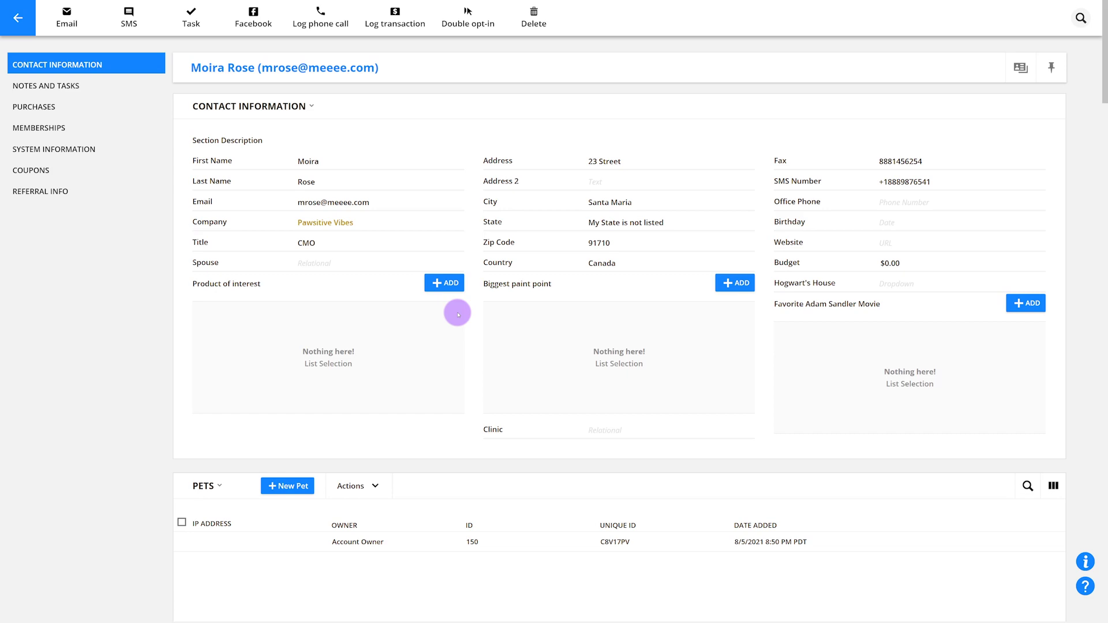
pyautogui.scroll(-3, 457, 315)
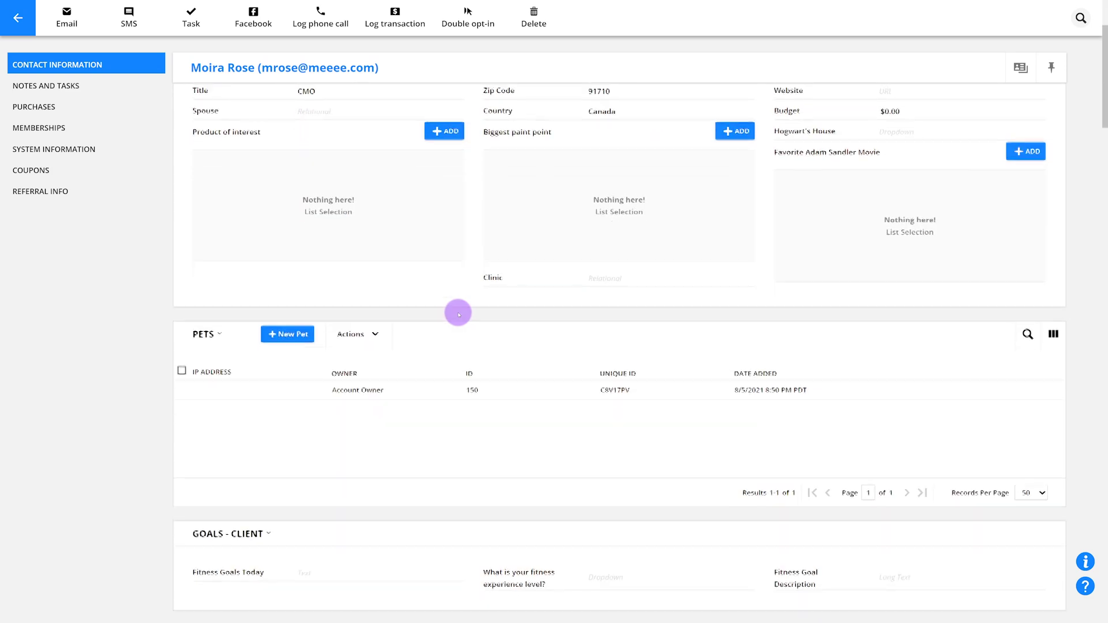
pyautogui.doubleClick(220, 331)
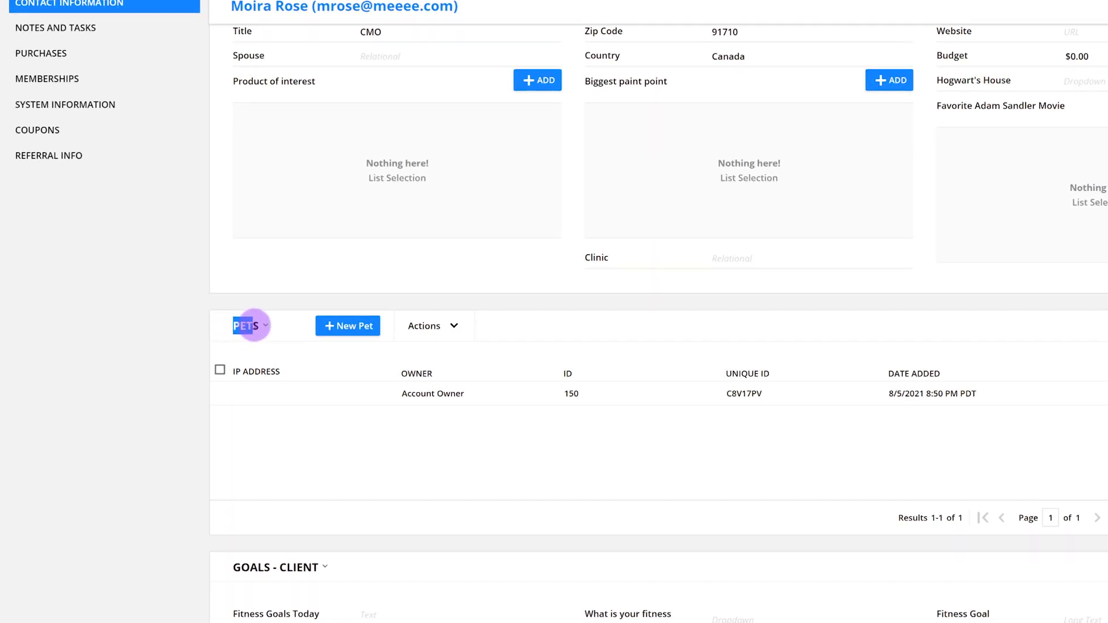
pyautogui.click(290, 324)
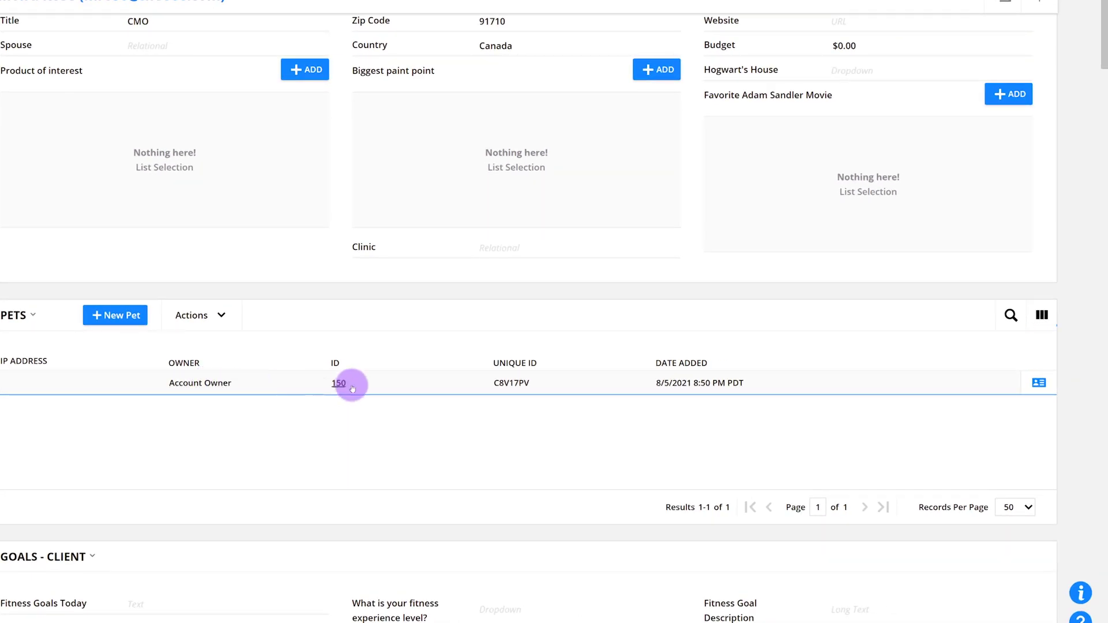
pyautogui.click(1042, 315)
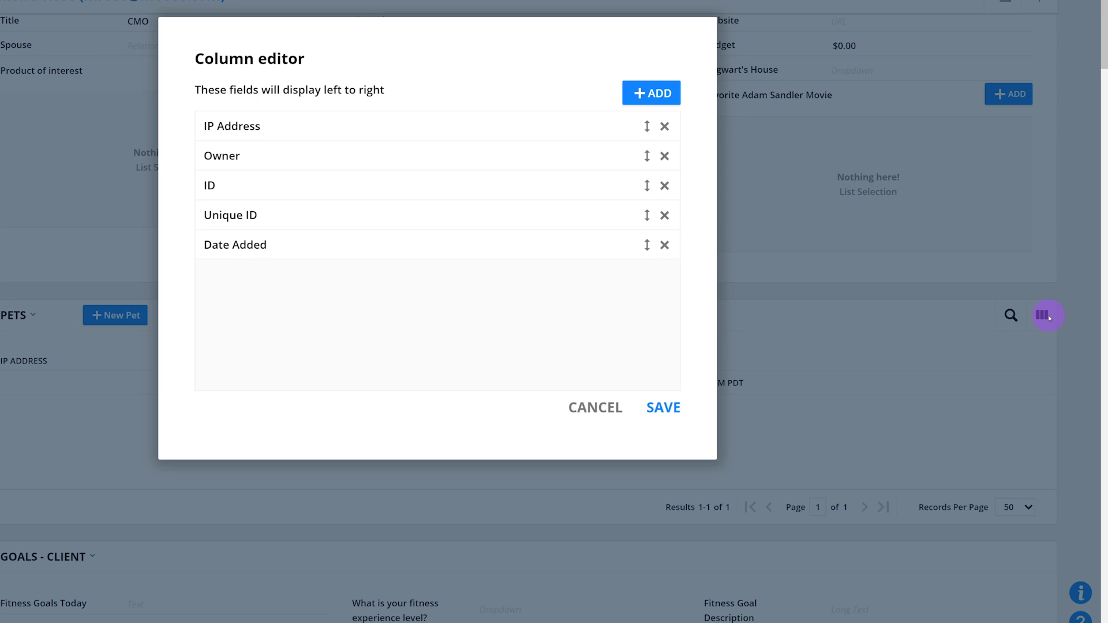
# Step: Remove the default Pets columns, from IP Address through Date Added
pyautogui.click(664, 126)
pyautogui.click(665, 126)
pyautogui.click(665, 126)
pyautogui.click(664, 126)
pyautogui.click(664, 126)
pyautogui.click(651, 93)
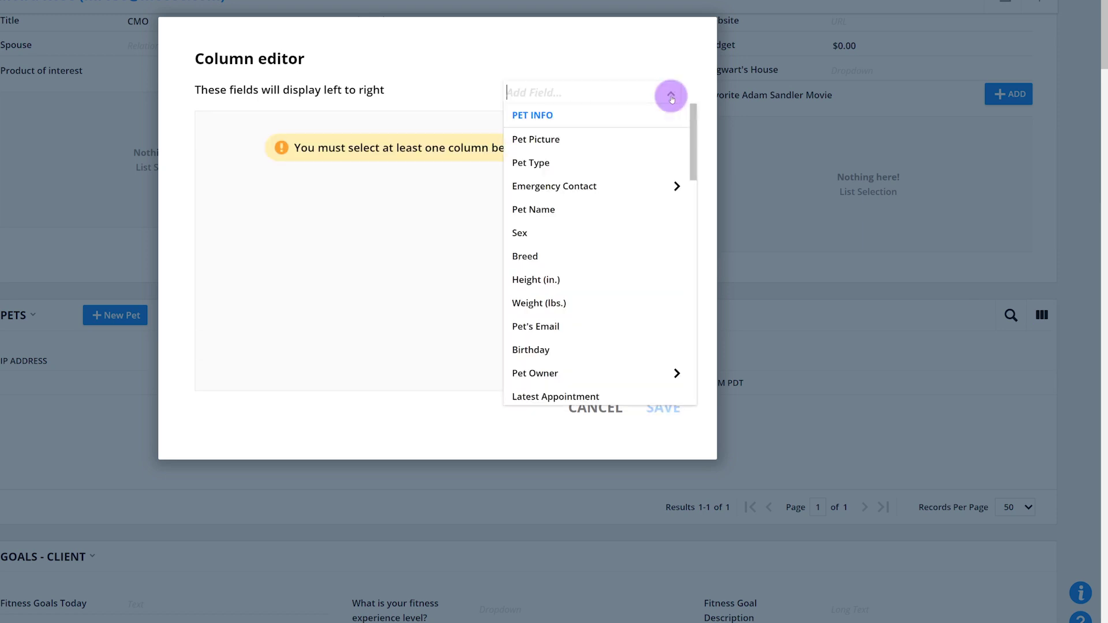
# Step: Add Pet Name, Pet Type, Breed and Sex as Pets table columns
pyautogui.click(571, 203)
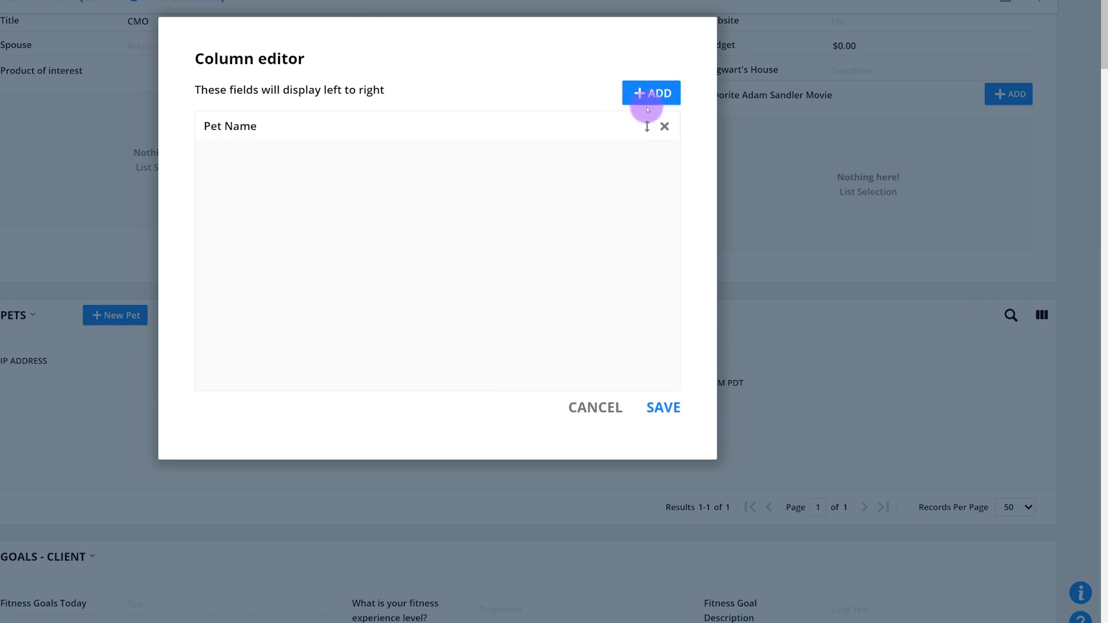
pyautogui.click(647, 93)
pyautogui.click(576, 163)
pyautogui.click(651, 92)
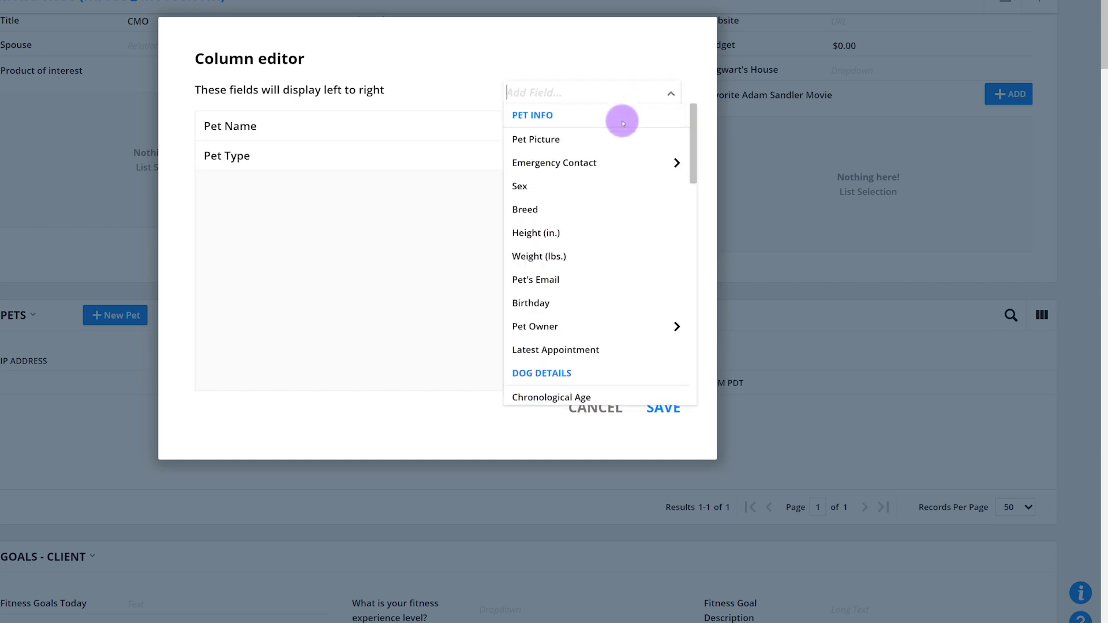
pyautogui.click(583, 209)
pyautogui.click(651, 93)
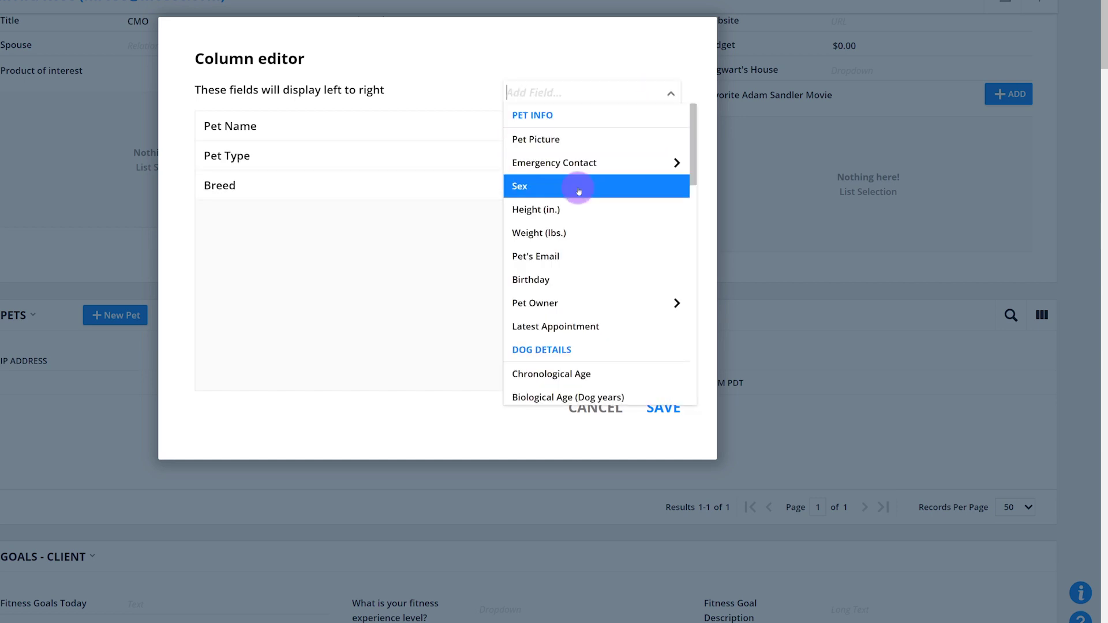
pyautogui.click(577, 185)
# Step: Add a Birthday column, place it right after Pet Name, and save the layout
pyautogui.click(649, 92)
pyautogui.click(572, 256)
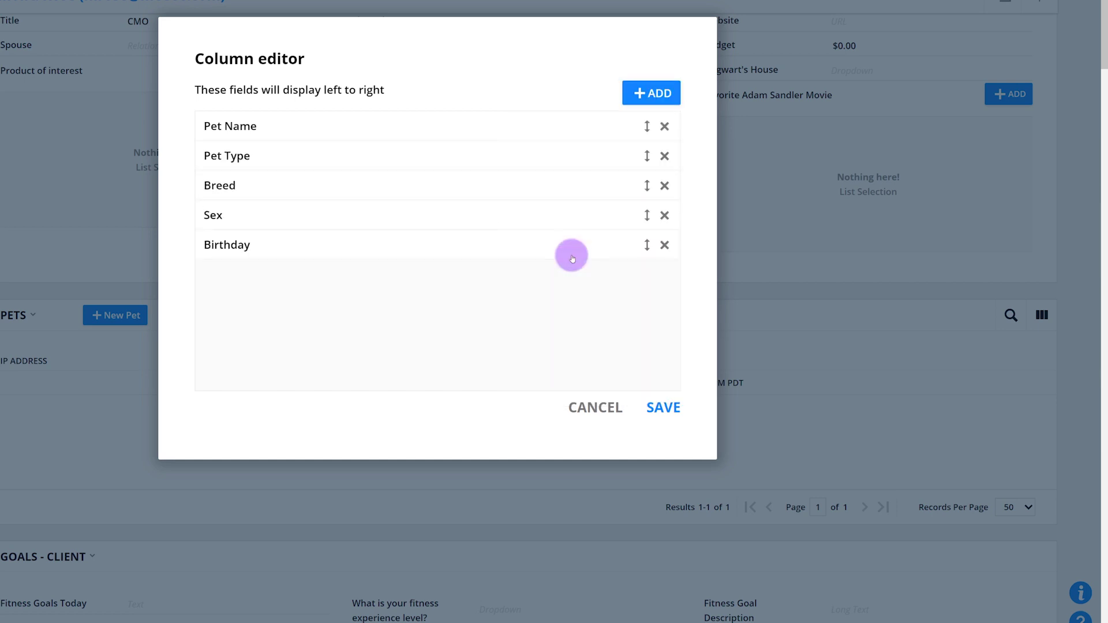
pyautogui.moveTo(517, 244); pyautogui.dragTo(514, 151)
pyautogui.click(664, 407)
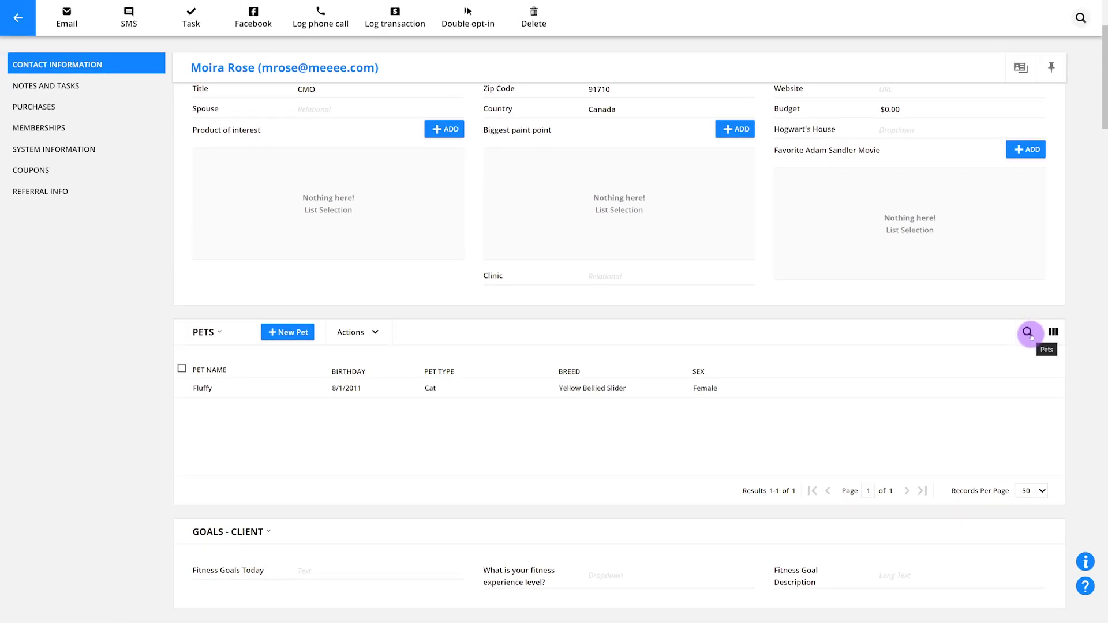
# Step: Open Fluffy's pet record from the owner's Pets table and show it as a card
pyautogui.click(203, 388)
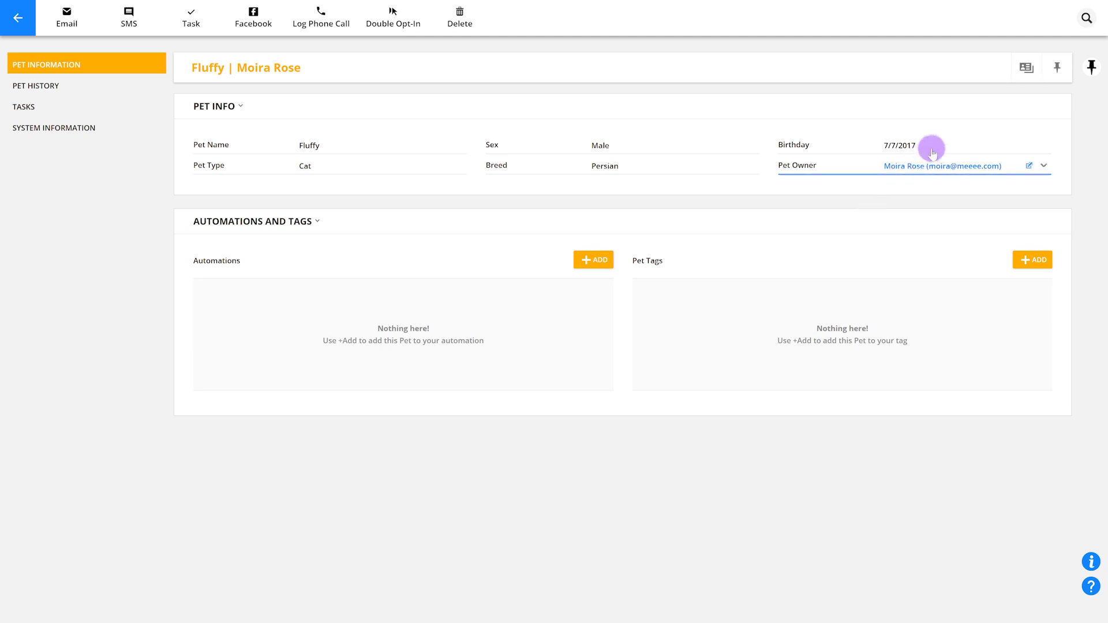
pyautogui.click(1028, 65)
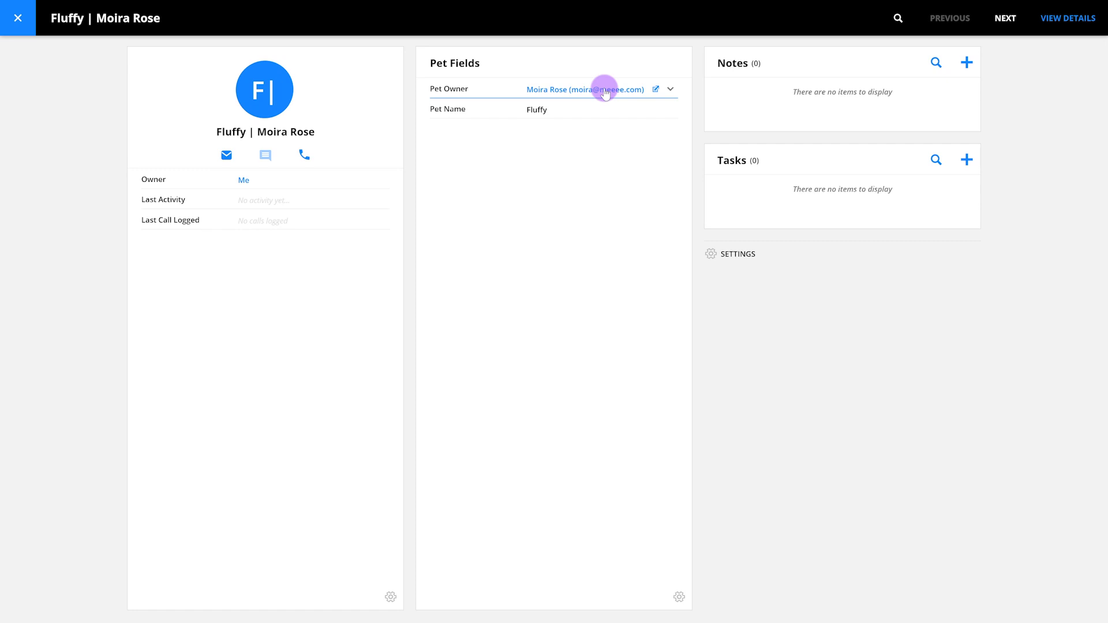
# Step: Follow Fluffy's Pet Owner link and preview the owner's contact as a card
pyautogui.click(656, 90)
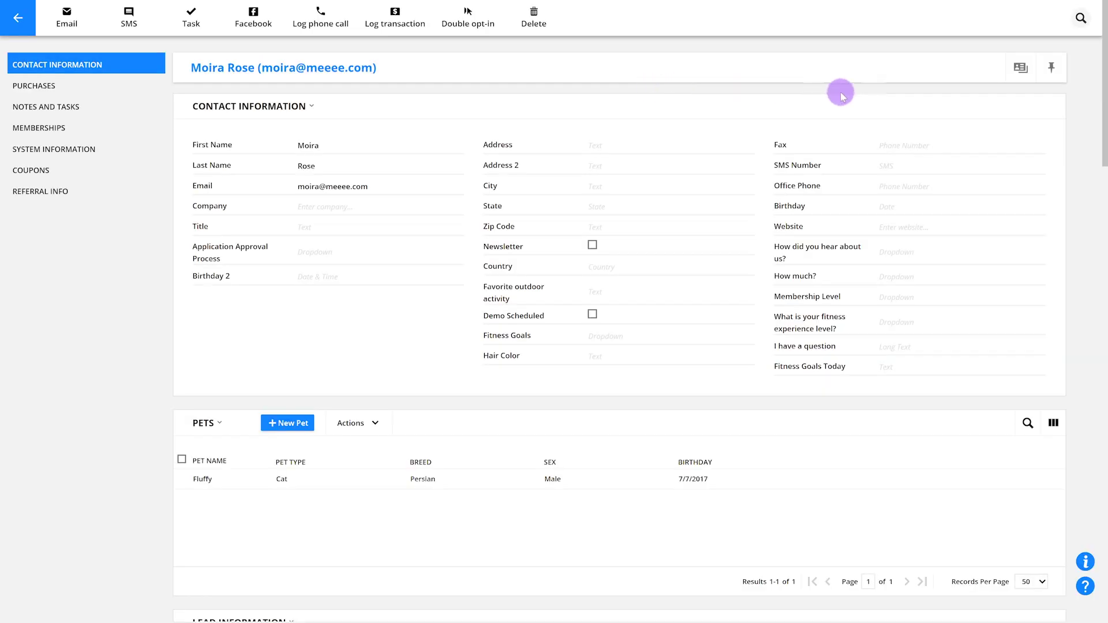
pyautogui.click(1015, 70)
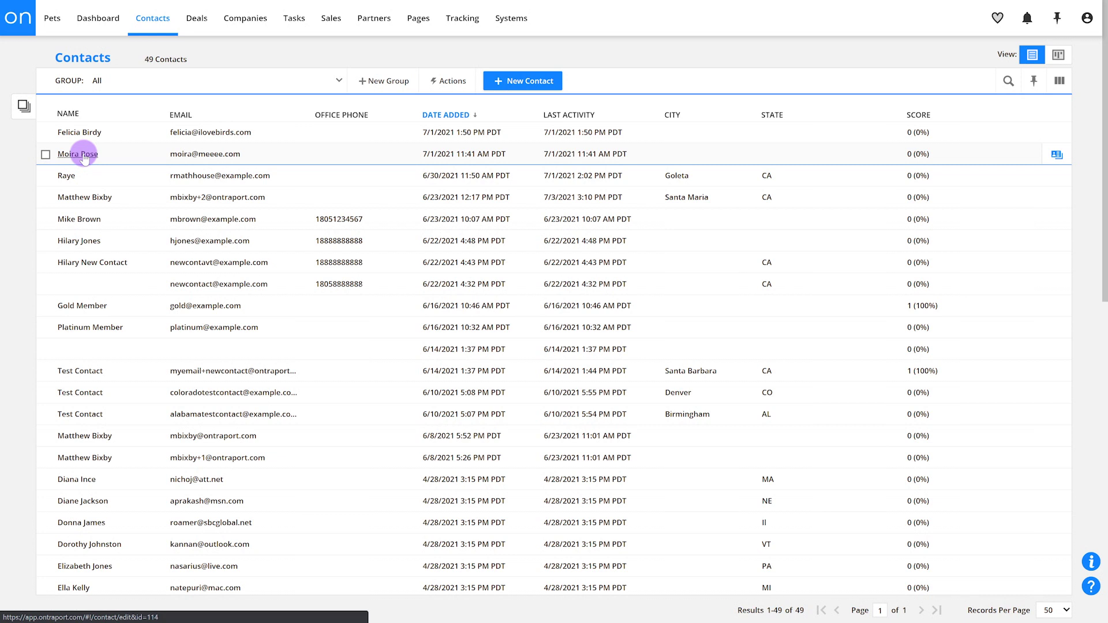
# Step: Open the owner's contact from the Contacts list and start an email to them
pyautogui.click(84, 157)
pyautogui.click(71, 24)
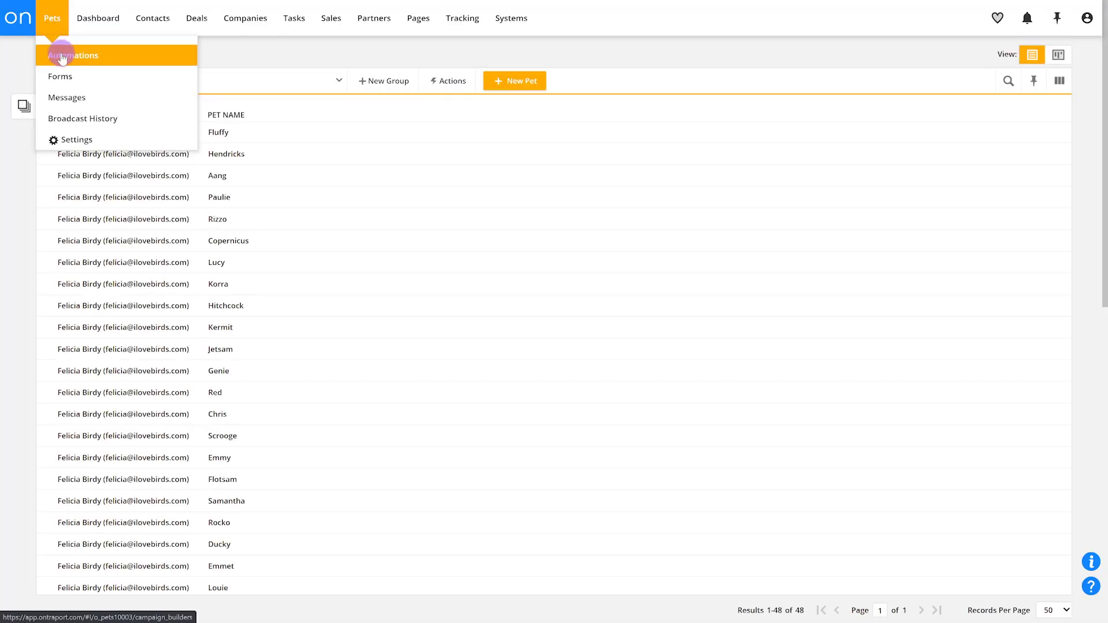
# Step: Edit the Pet Birthdays automation's send-email step and open the Pet Birthday Grooming email
pyautogui.click(62, 56)
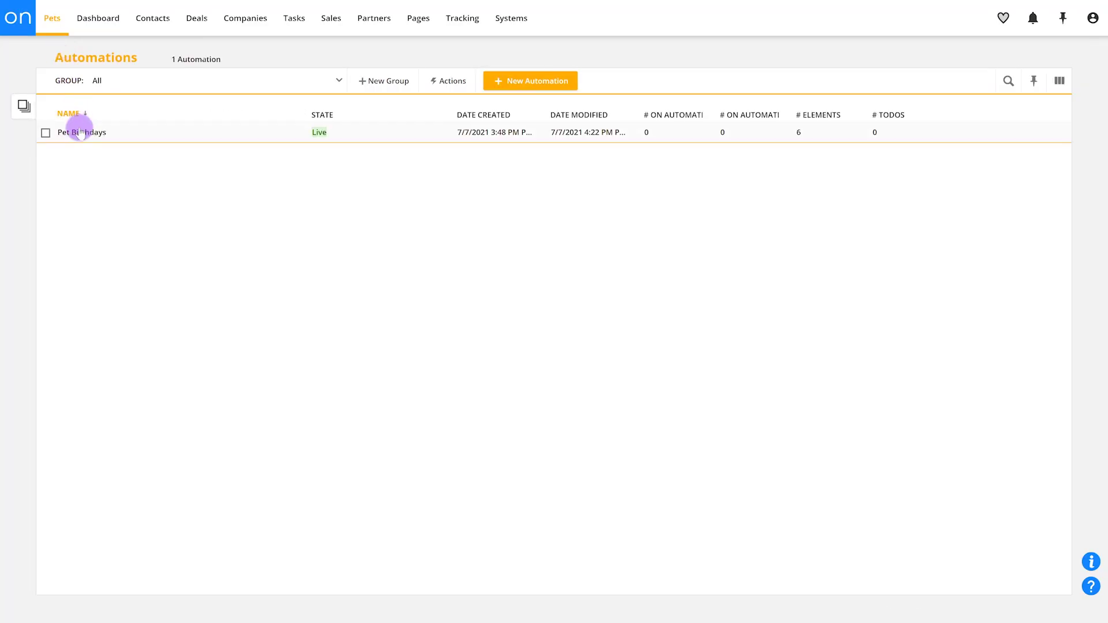
pyautogui.click(80, 132)
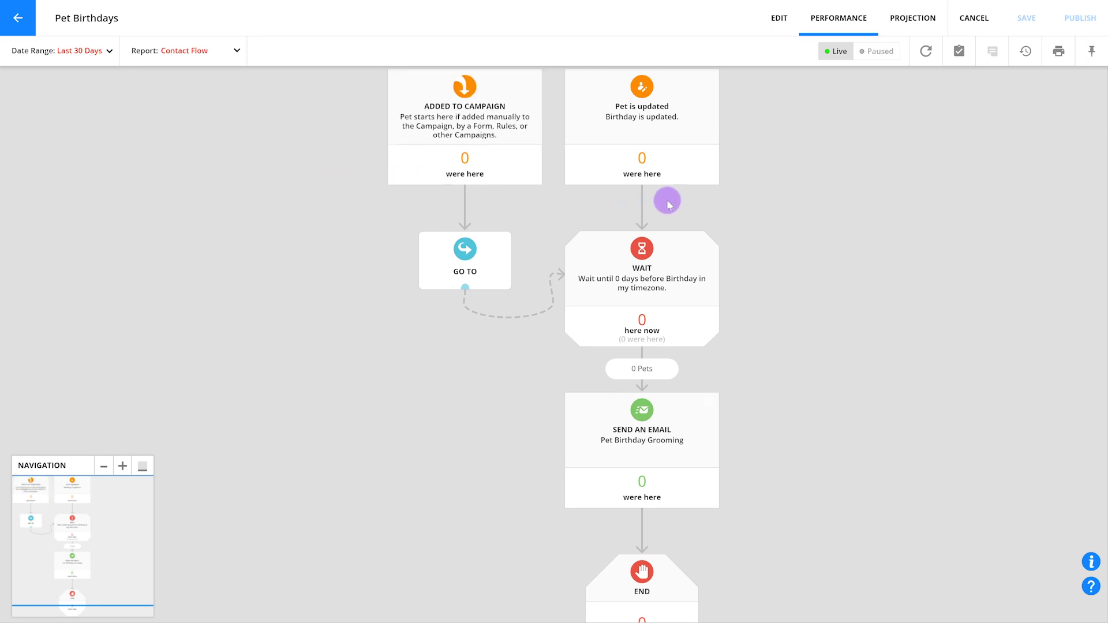
pyautogui.click(774, 18)
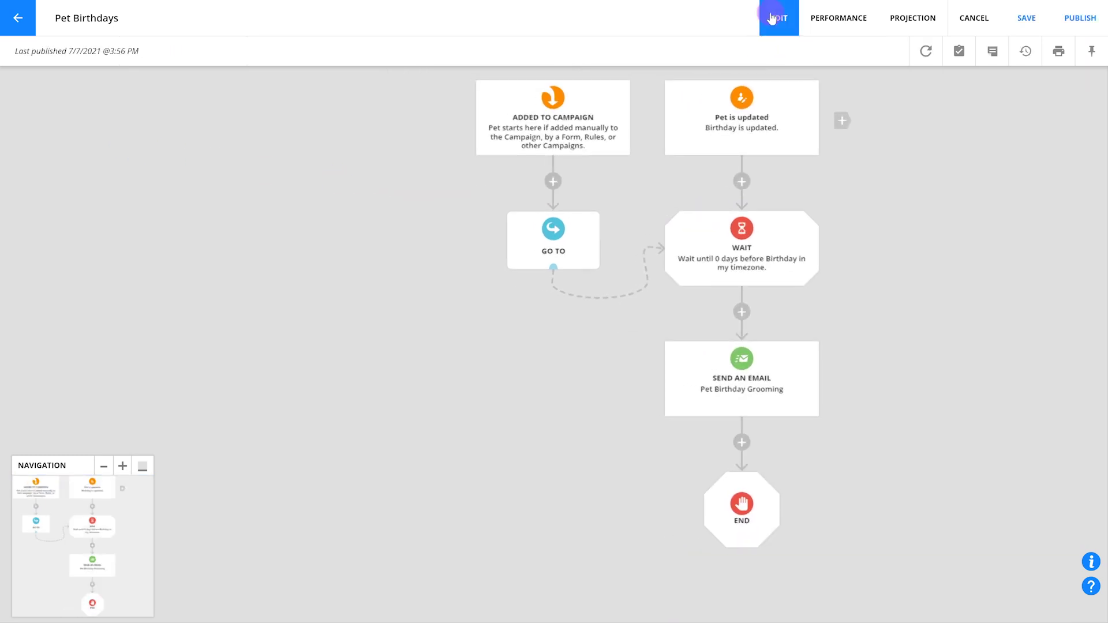
pyautogui.click(719, 373)
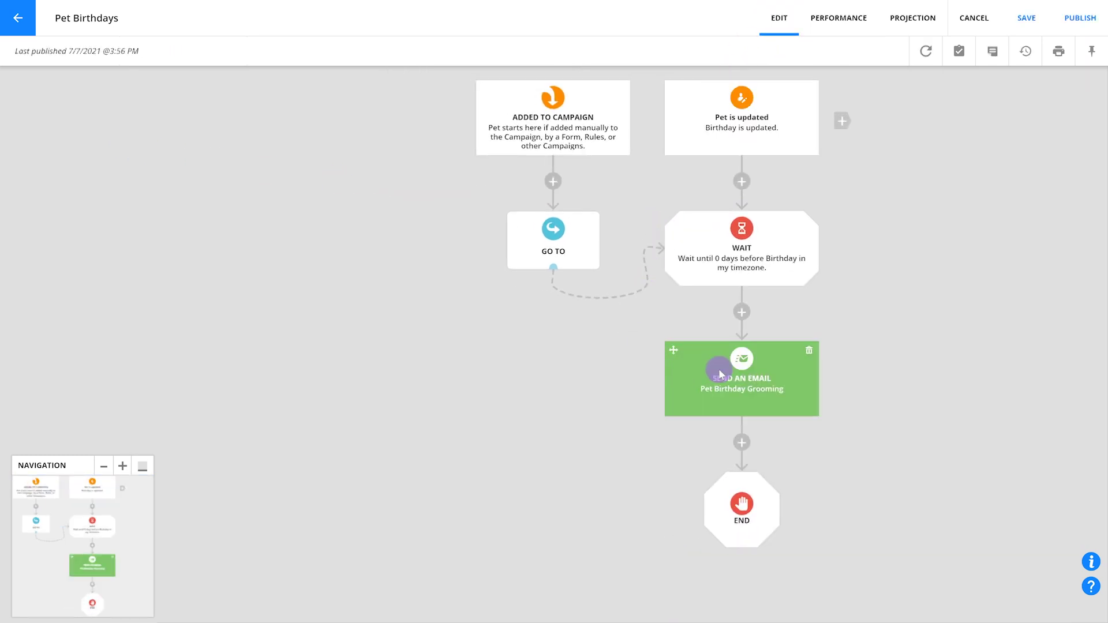
pyautogui.click(719, 369)
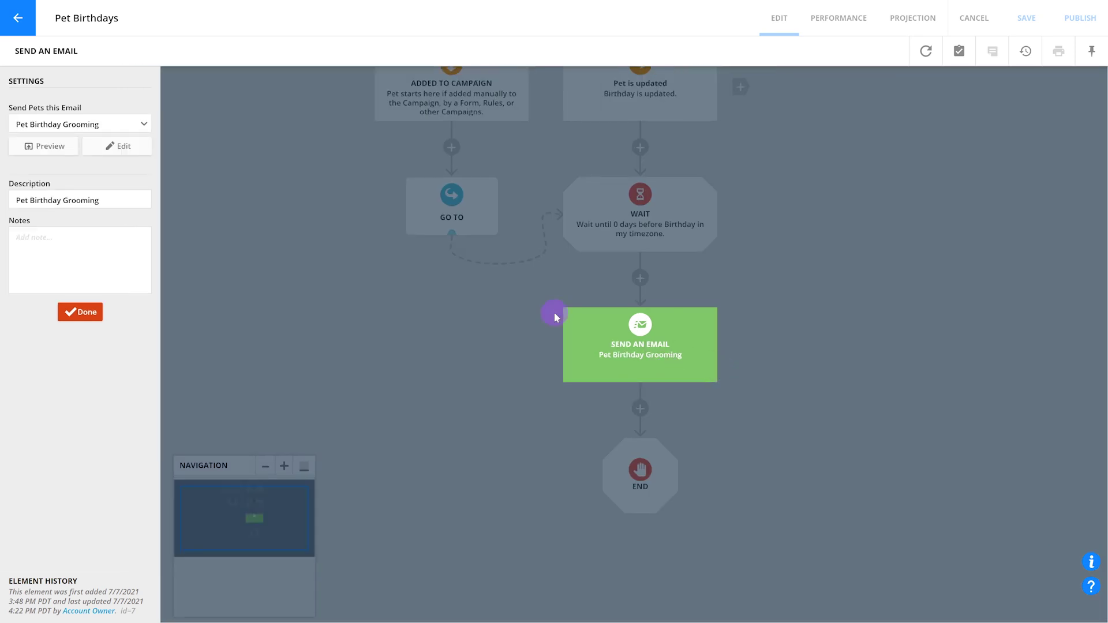
pyautogui.click(128, 149)
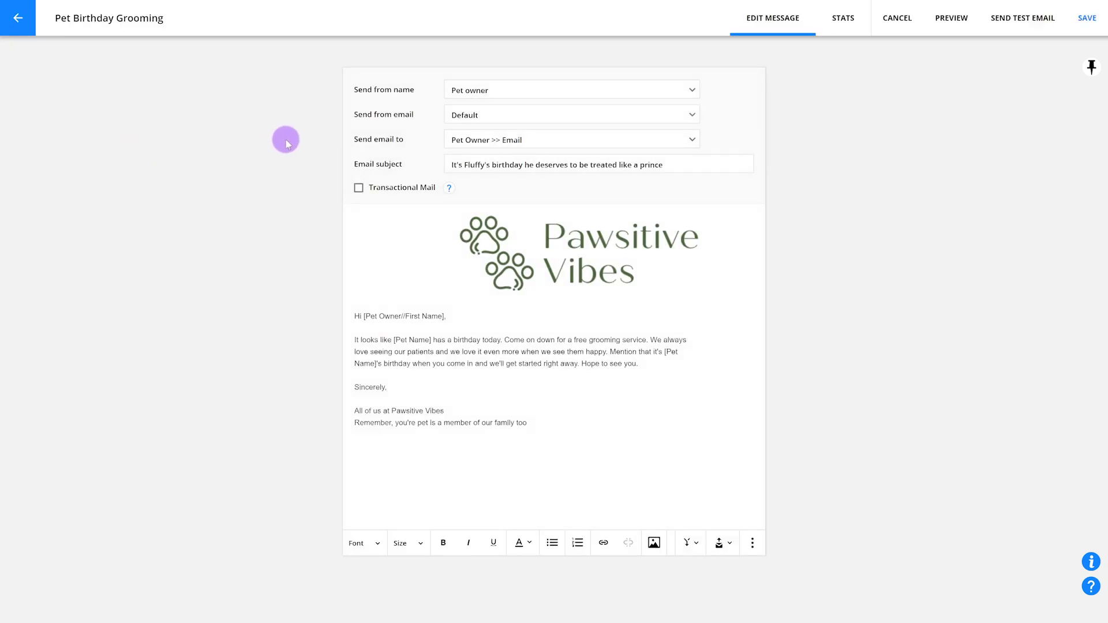
# Step: Set the email's Send to recipient to Pet Owner >> Email and save it
pyautogui.moveTo(354, 140); pyautogui.dragTo(404, 145)
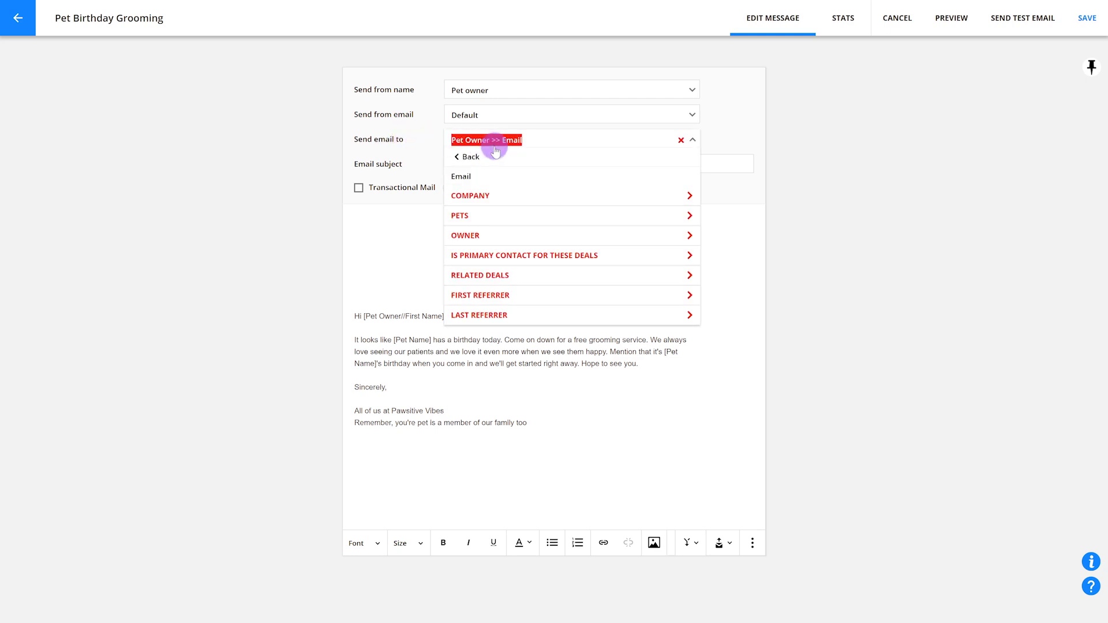
pyautogui.click(470, 157)
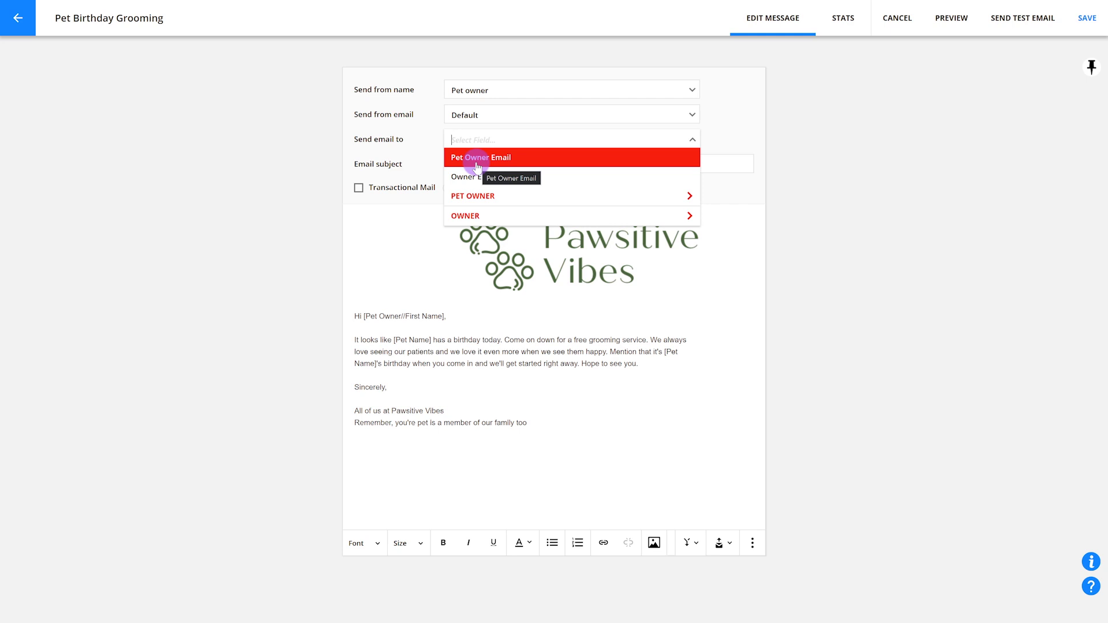
pyautogui.click(528, 161)
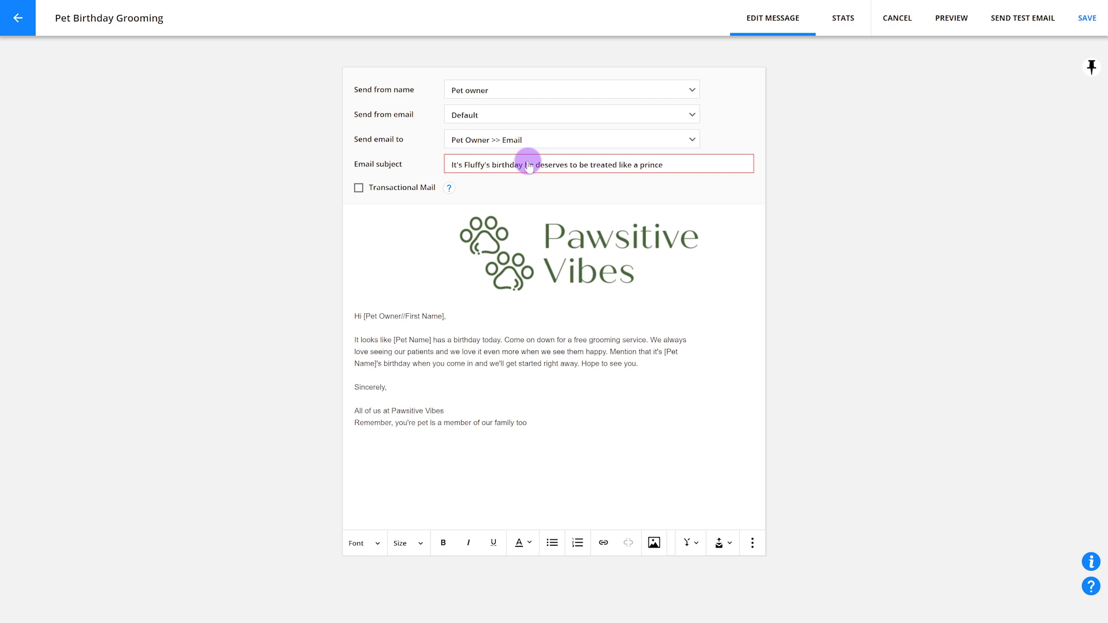
pyautogui.click(1088, 18)
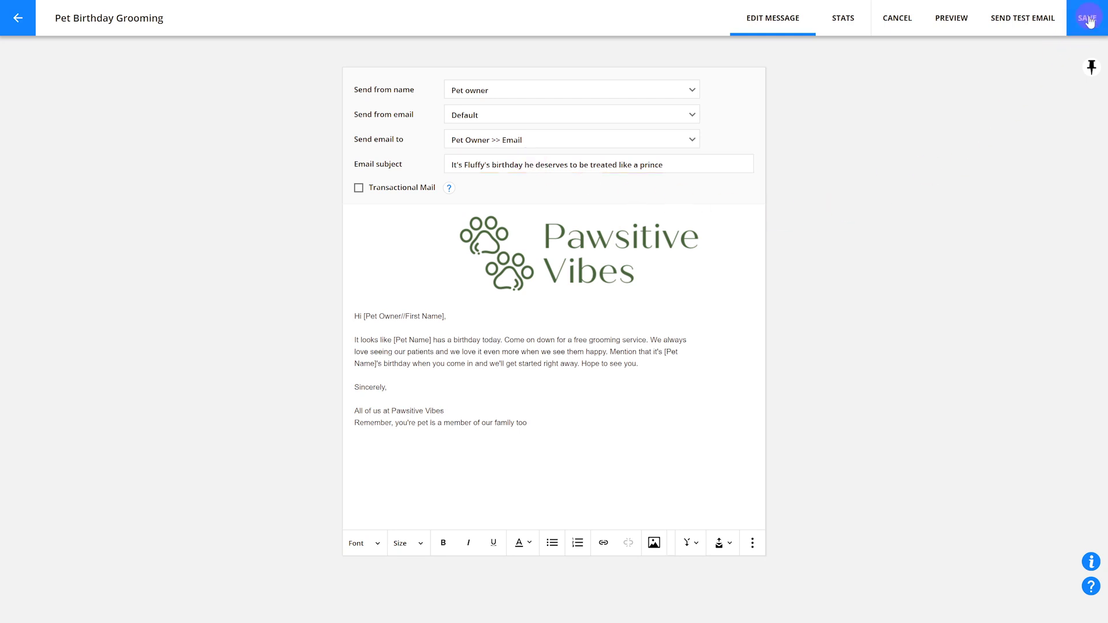